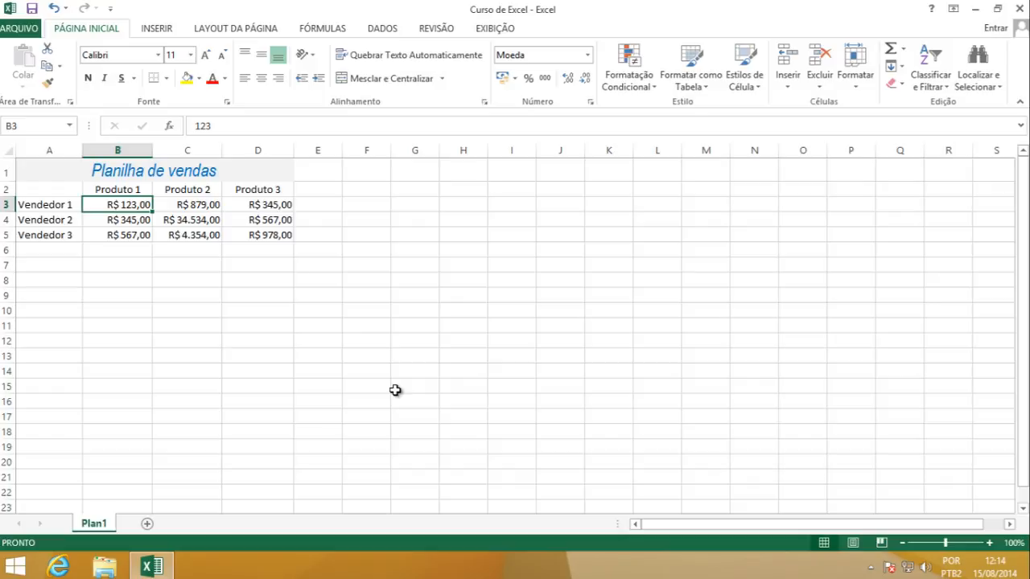
Step: Examine the cells below the Produto 1 values and those beside the Vendedor 1 row
key("Down")
key("Down")
key("Down")
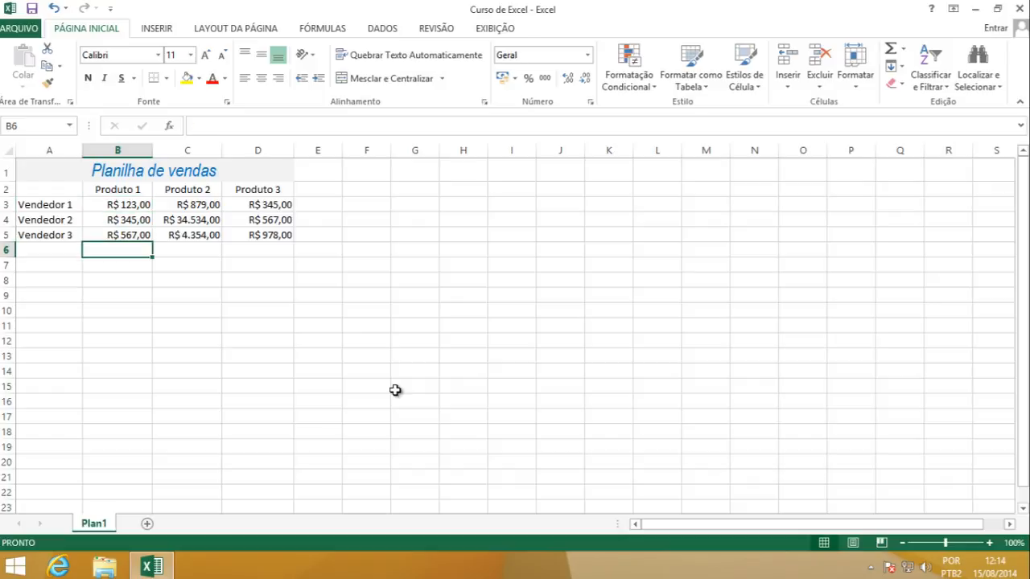
key("Up")
key("Up")
key("Up")
key("Right")
key("Right")
key("Right")
key("Right")
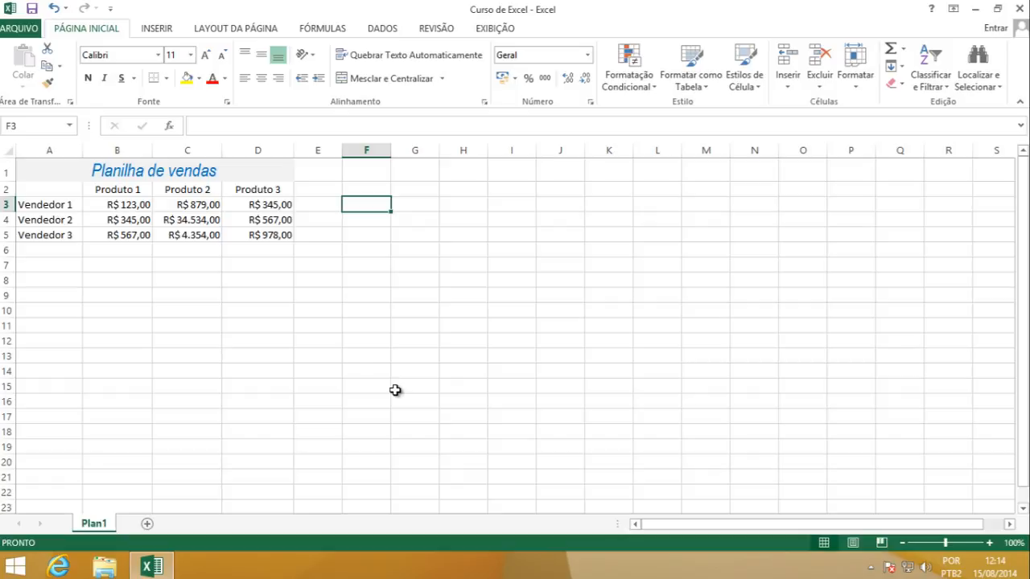
key("Left")
key("Left")
key("Left")
key("Left")
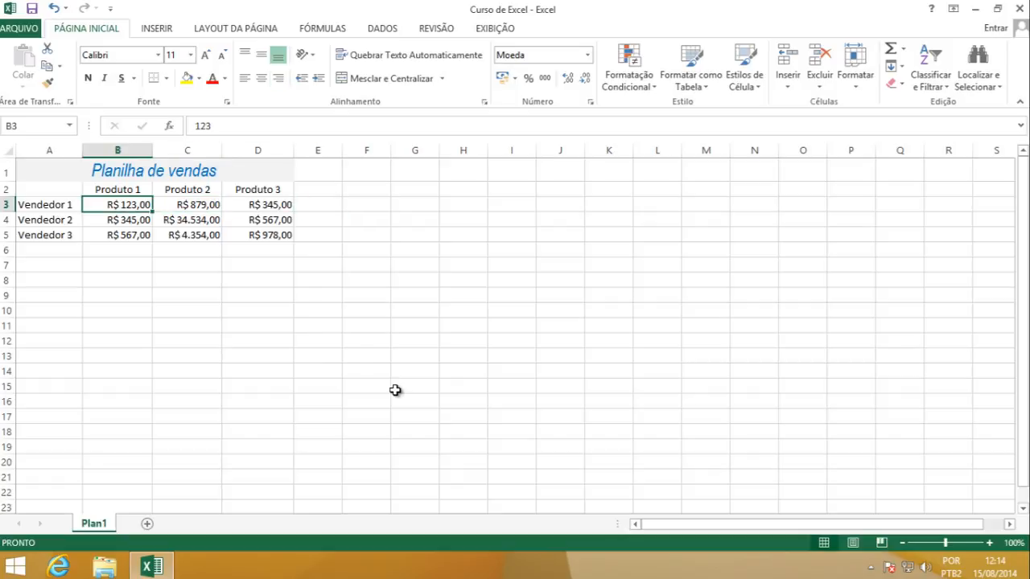
Step: Go through the Produto 1 sales values of the three sellers in cells B3 to B5
key("Down")
key("Down")
key("Down")
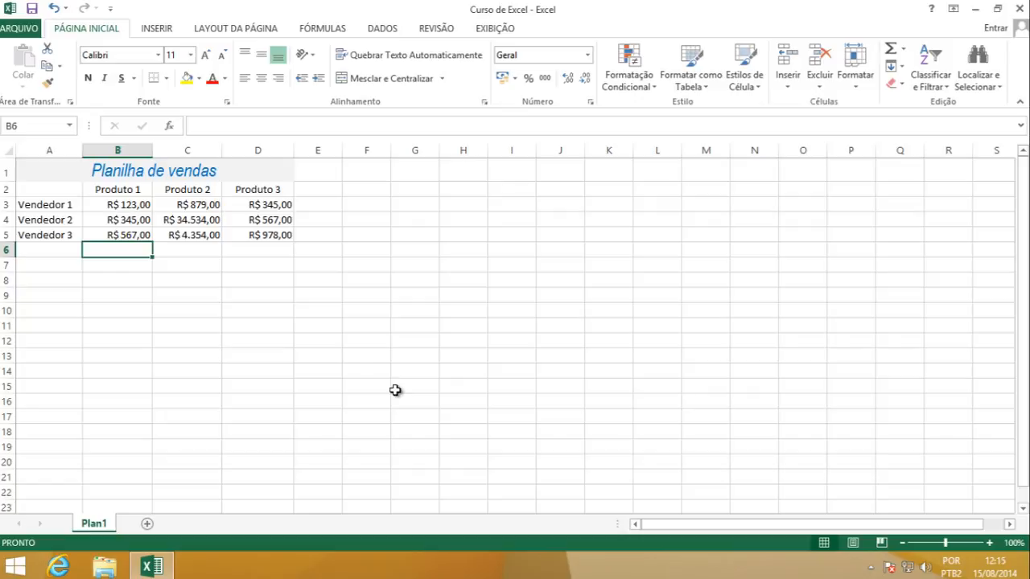
key("Up")
key("Up")
key("Up")
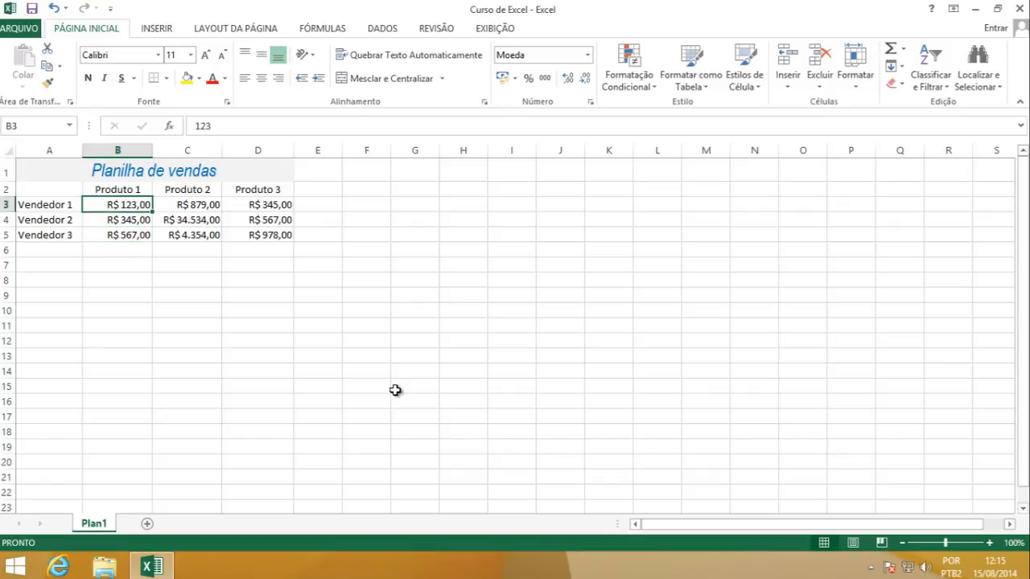
key("Up")
key("Down")
key("Down")
key("Down")
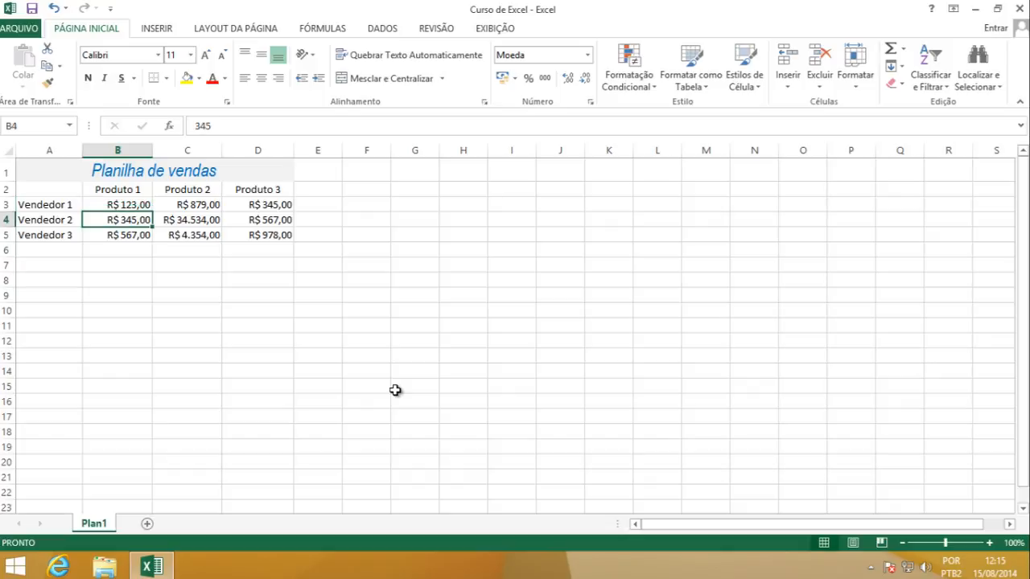
key("Up")
key("Up")
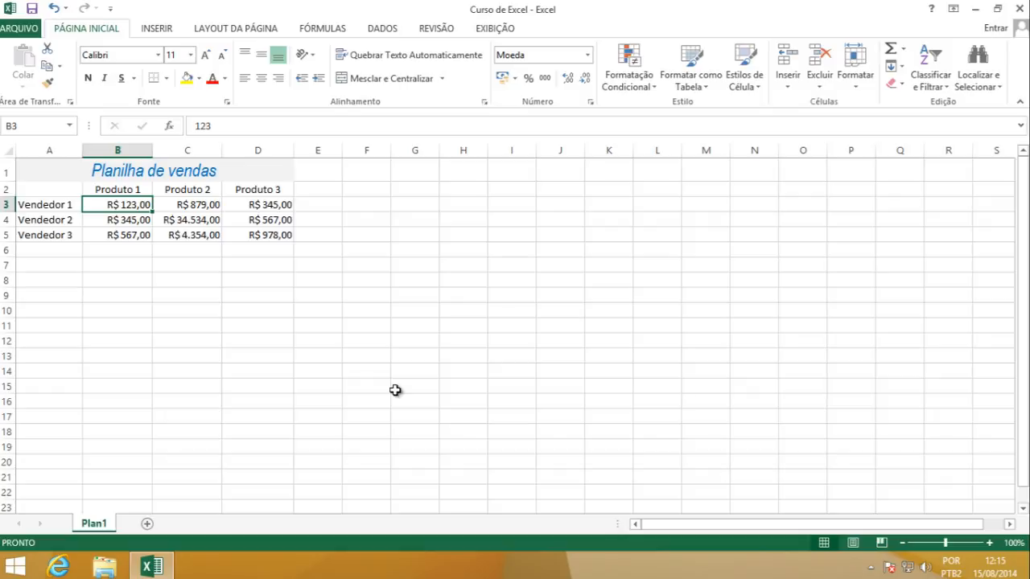
key("Down")
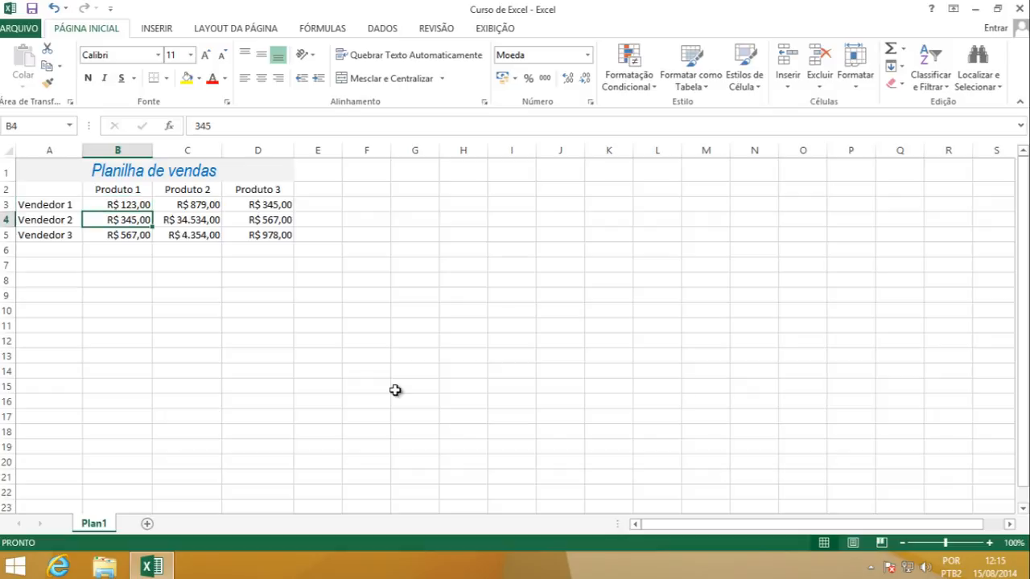
key("Up")
key("Down")
key("Down")
key("Up")
key("Up")
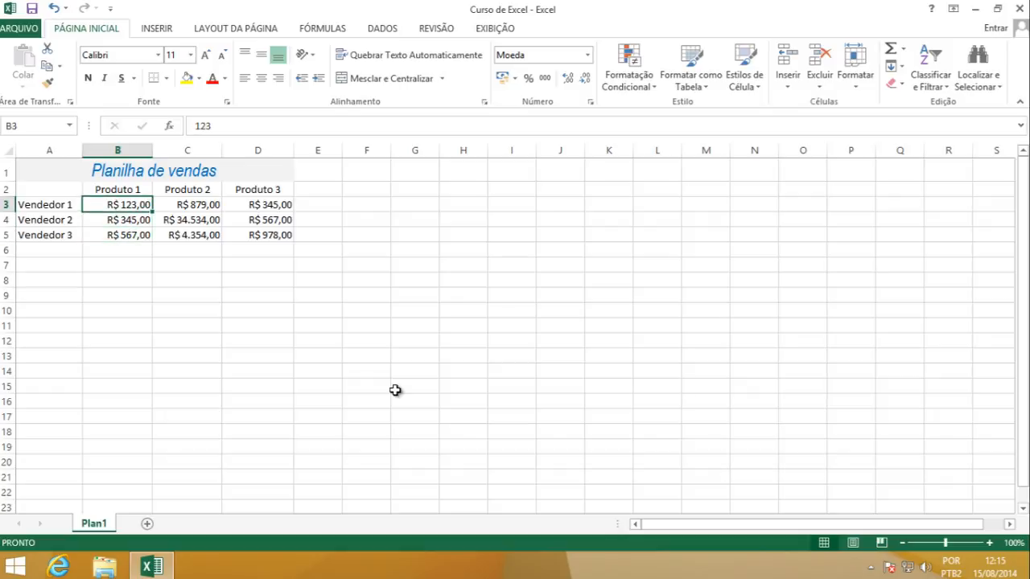
key("Down")
key("Down")
key("Up")
key("Up")
key("Down")
key("Down")
key("Up")
key("Up")
Step: Total the Produto 1 sales in cell B6 with the formula =b3+b4+b5
key("Down")
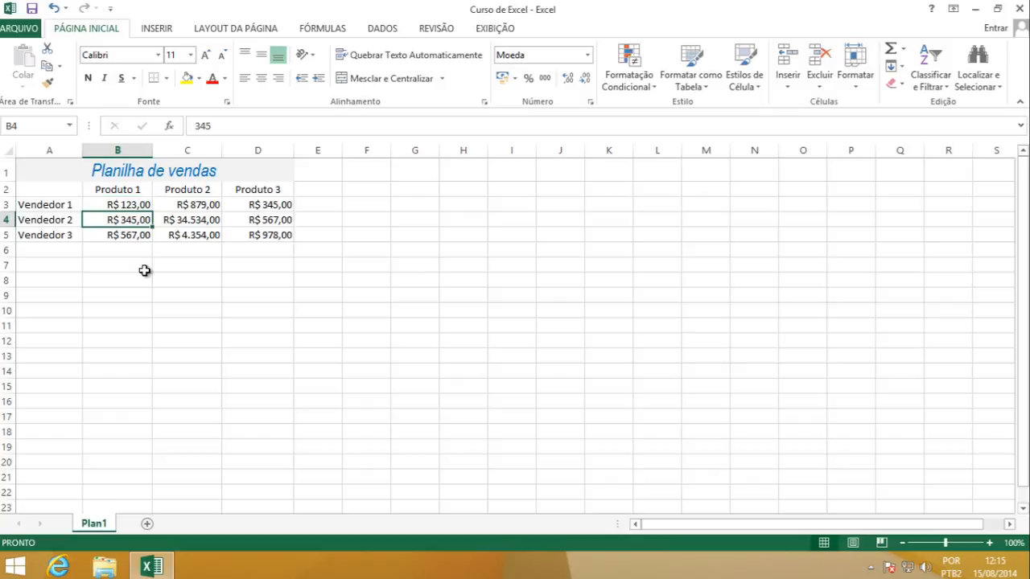
key("Down")
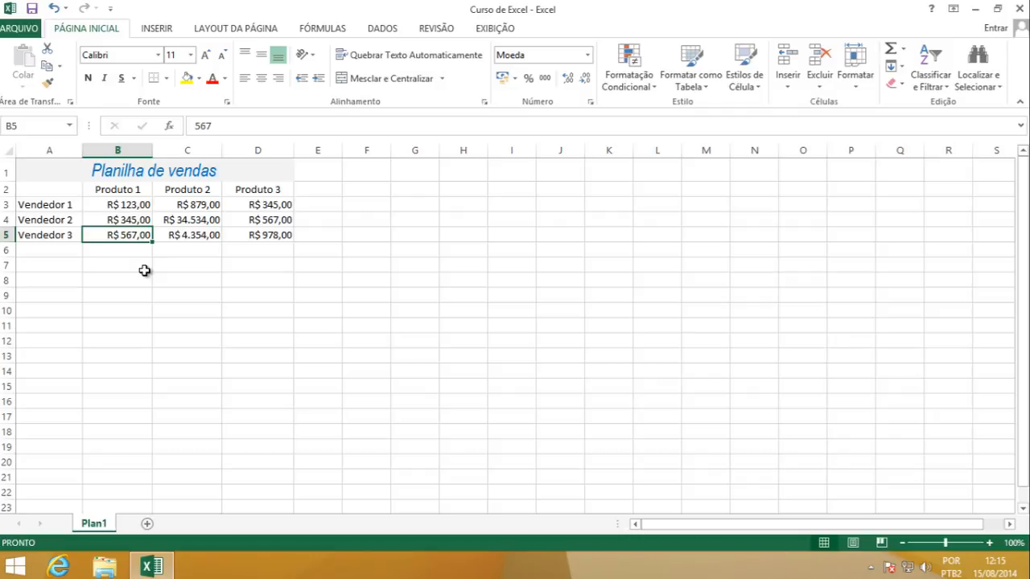
key("Down")
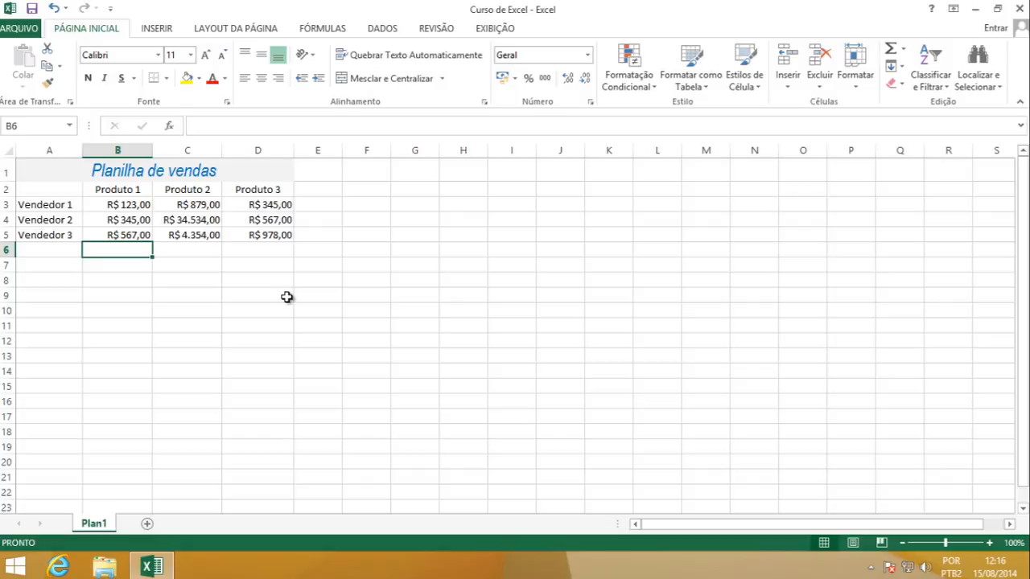
type("=")
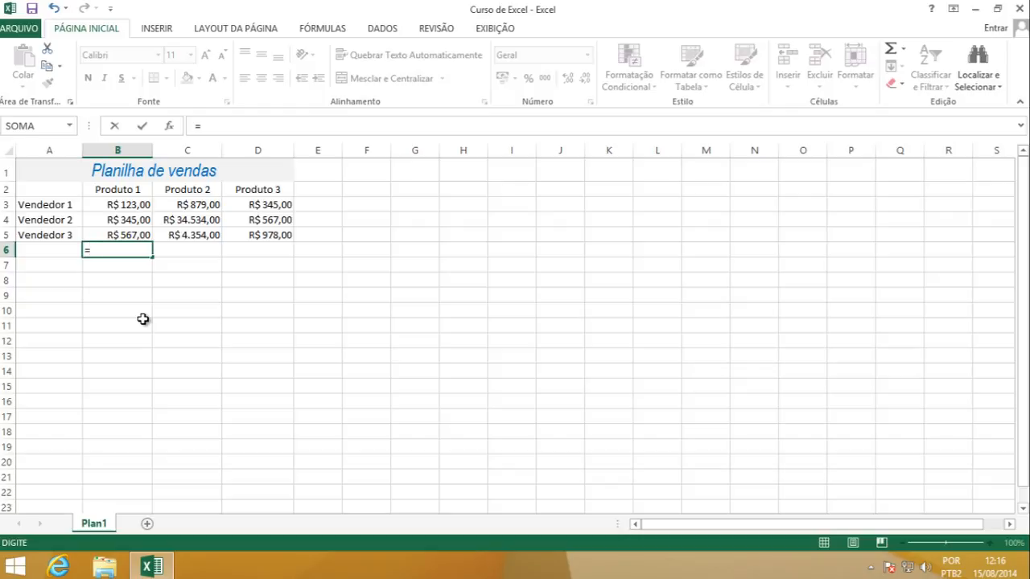
type("b3")
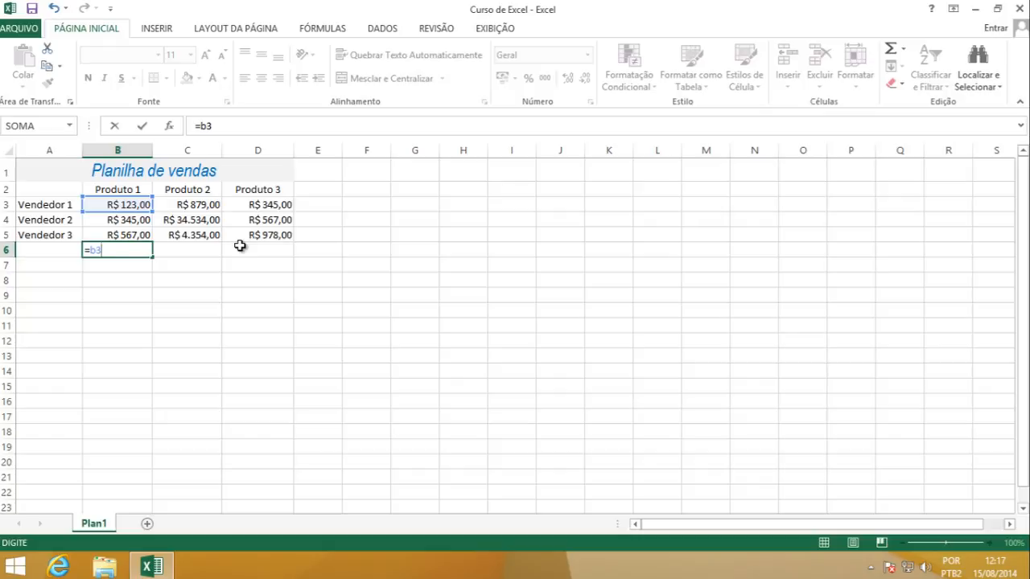
type("+b4")
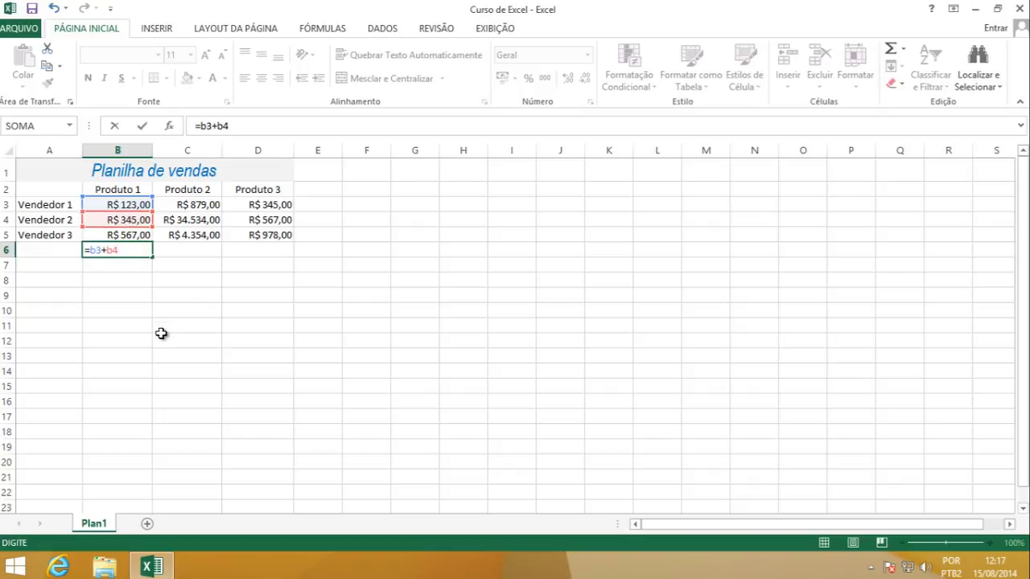
type("+b5")
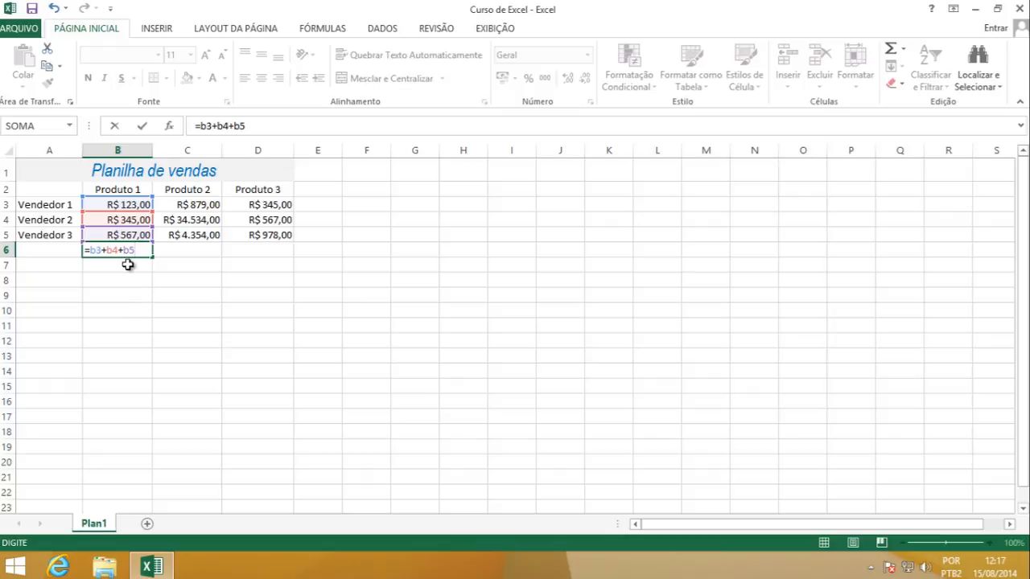
key("Return")
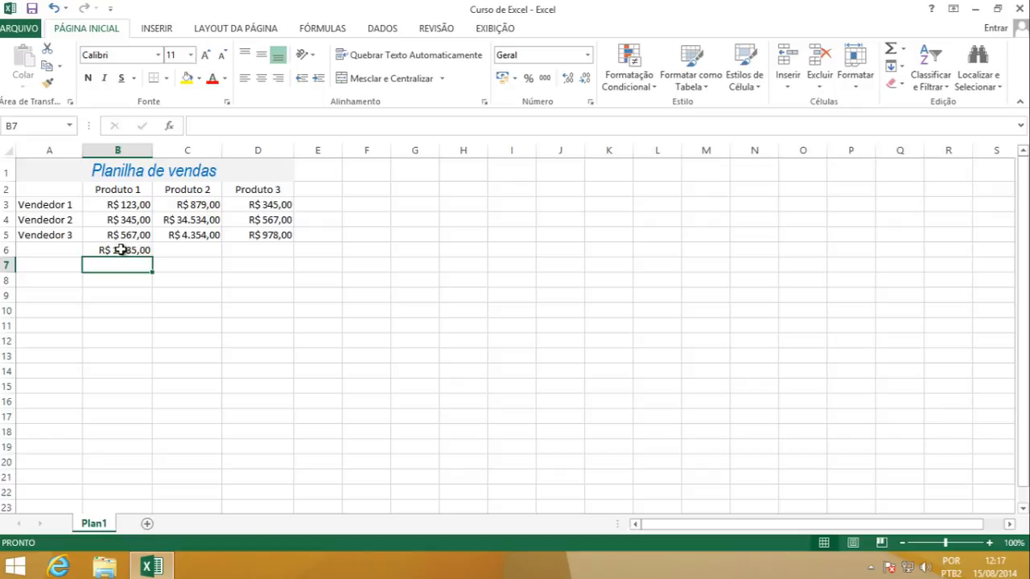
Step: Review the addition formula in B6 and the cells B3 to B5 that it references
left_click(120, 250)
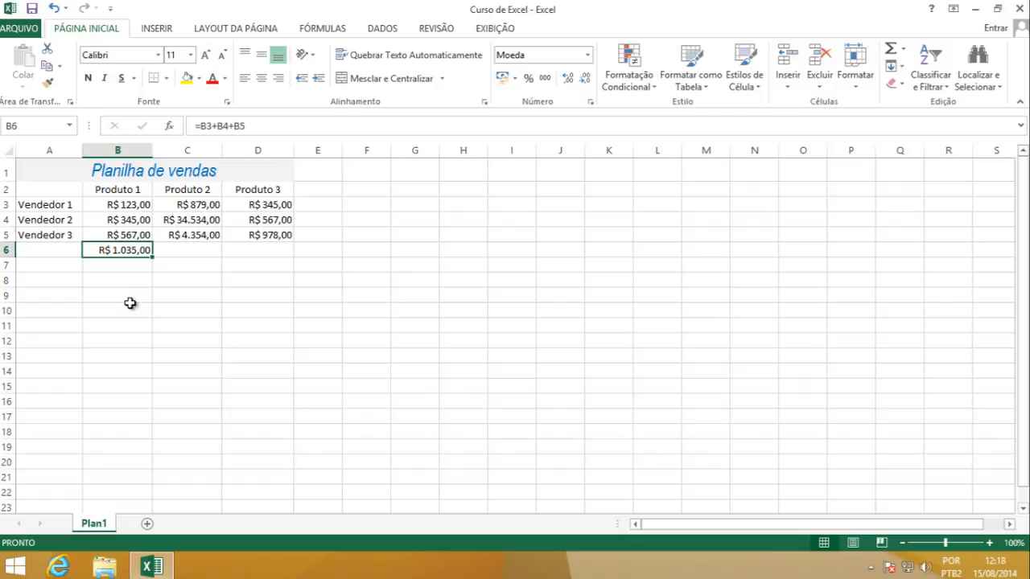
key("Up")
key("Up")
key("Up")
key("Down")
key("Down")
key("Down")
key("Up")
key("Up")
key("Up")
key("Down")
key("Down")
key("Down")
Step: Move to cell C6 and dismiss the antivirus and antispyware update notifications
key("Right")
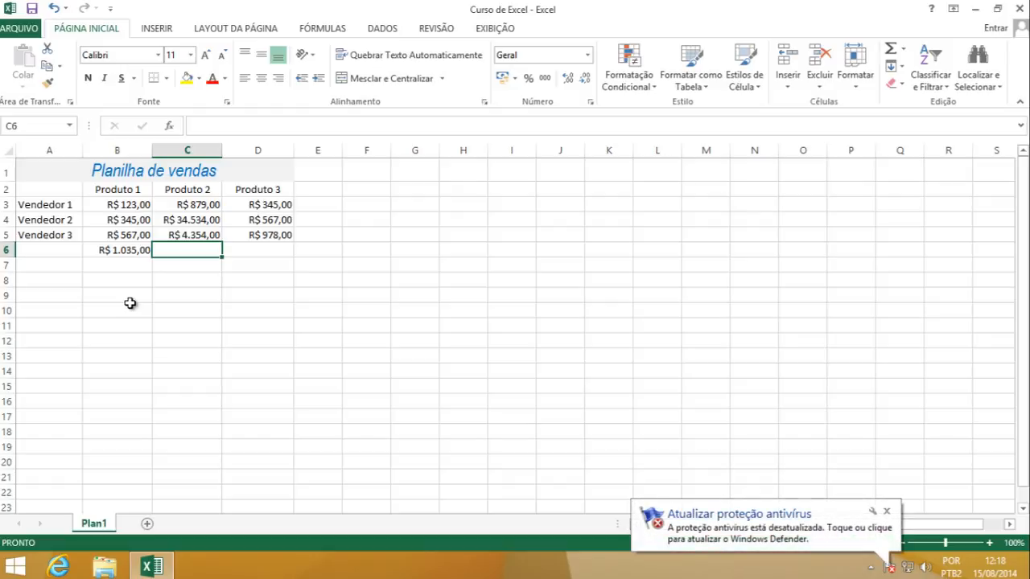
left_click(888, 512)
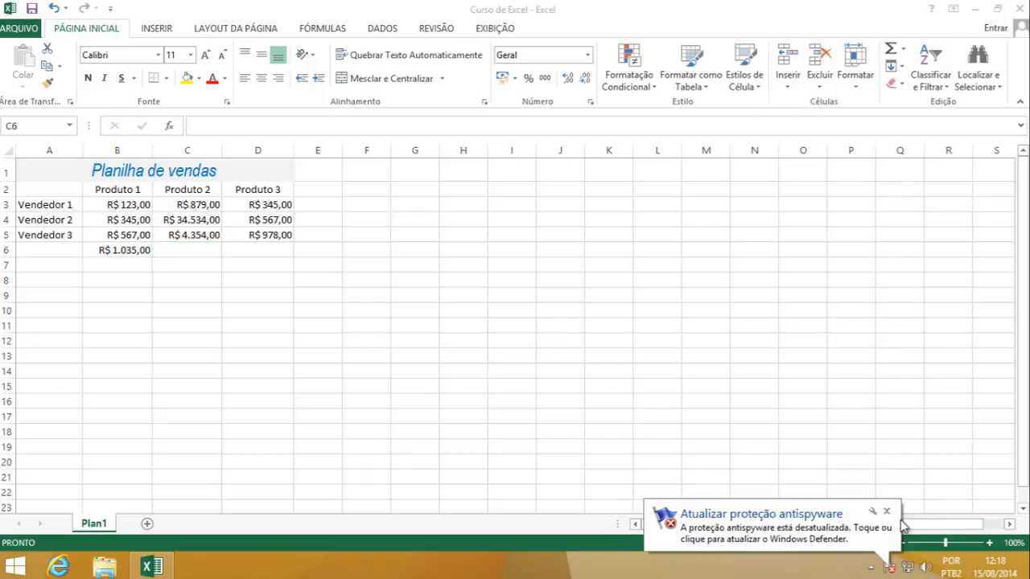
left_click(887, 513)
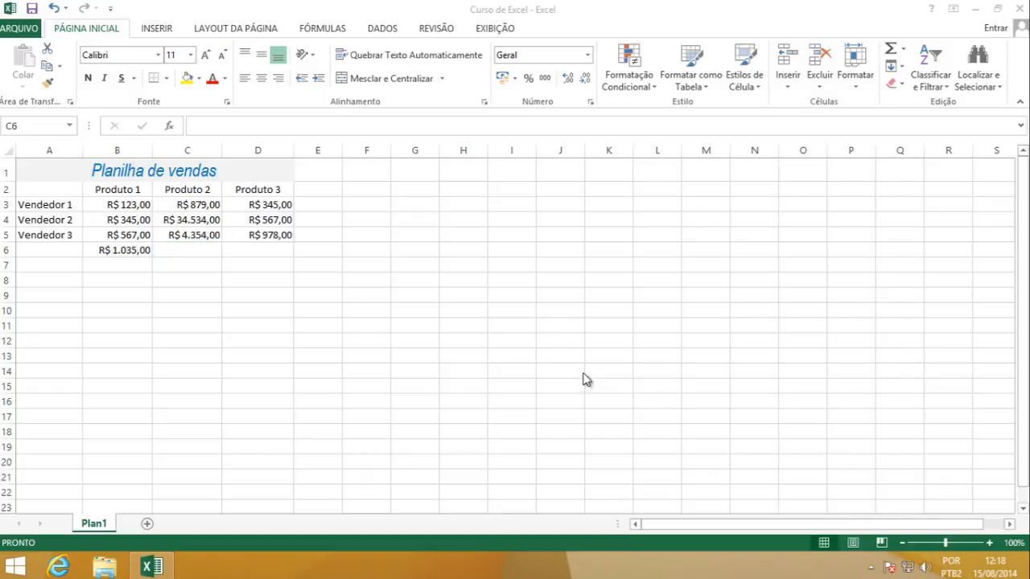
Step: Total the Produto 2 sales in cell C6 with the function =SOMA(c3;c4;c5)
left_click(185, 248)
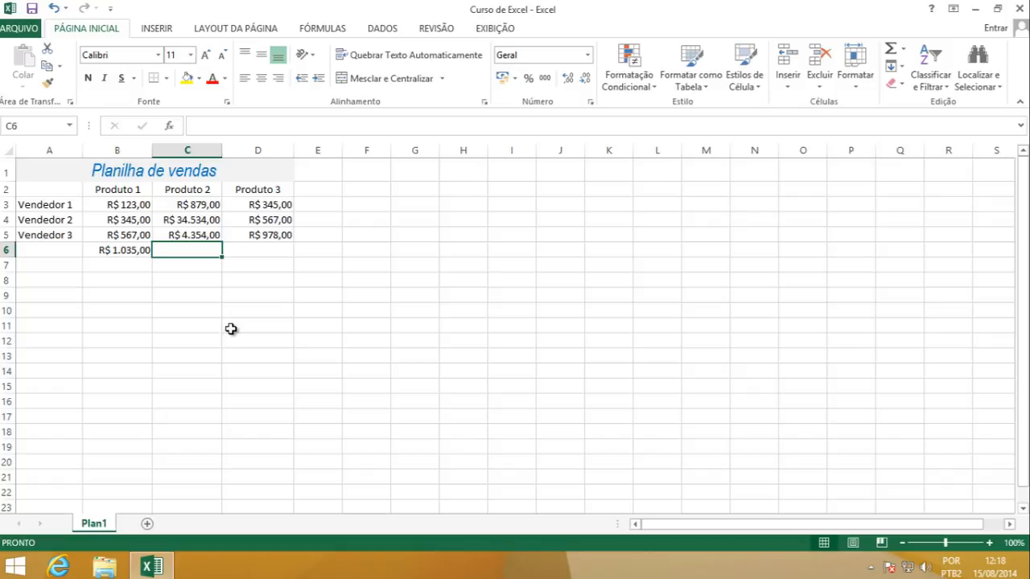
type("=")
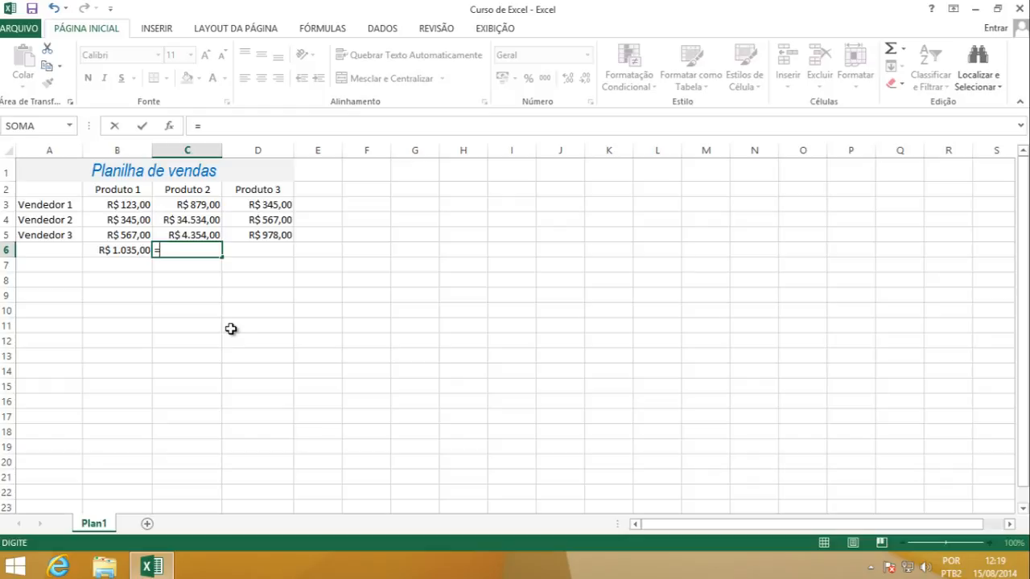
type("SO")
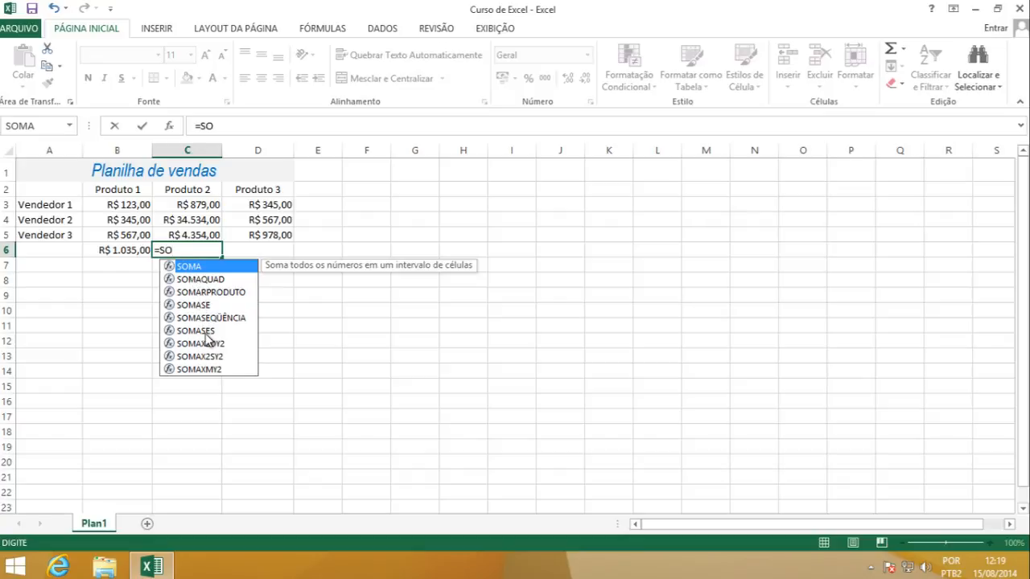
double_click(191, 271)
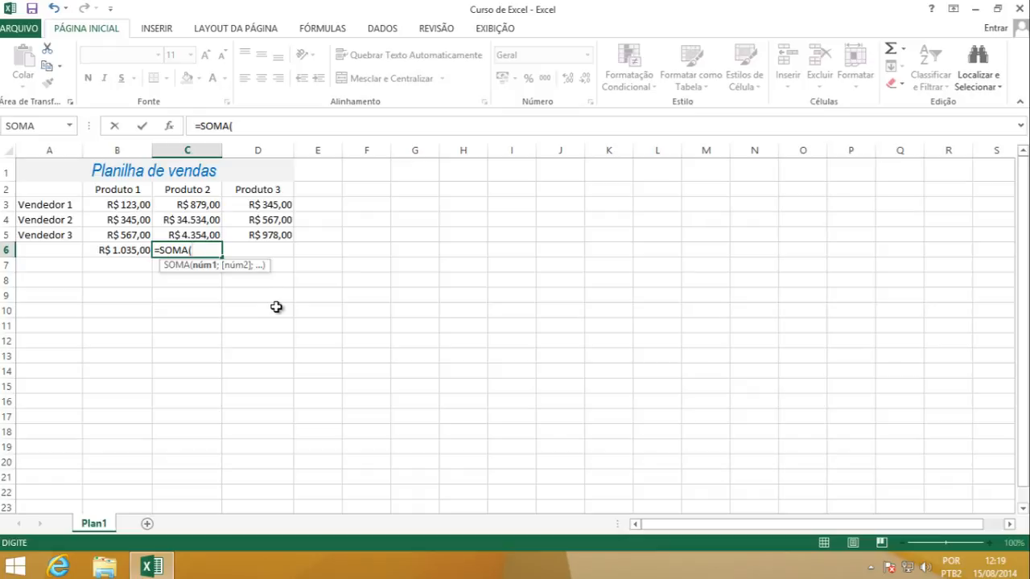
type("c3")
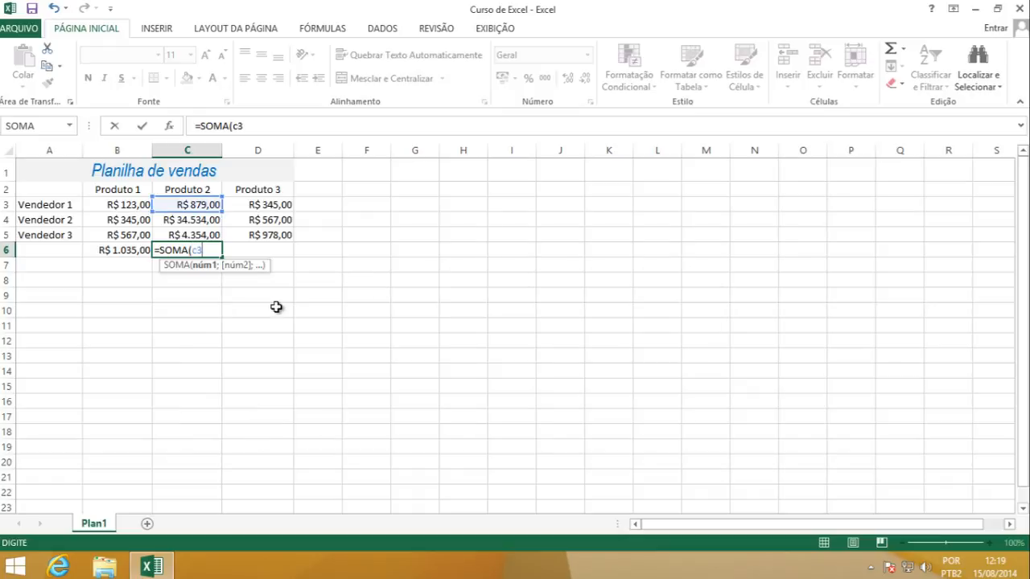
type(";")
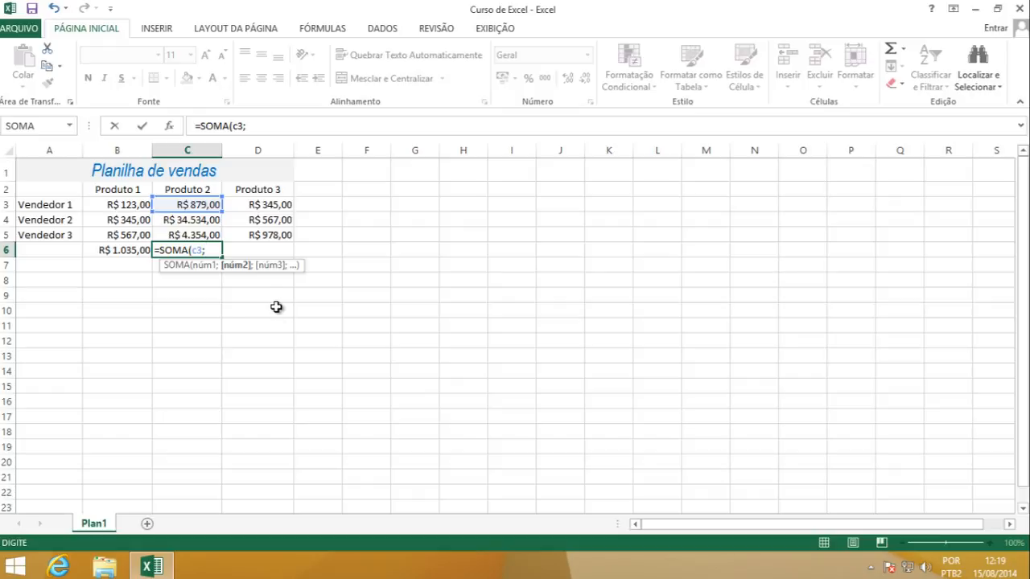
type("c4")
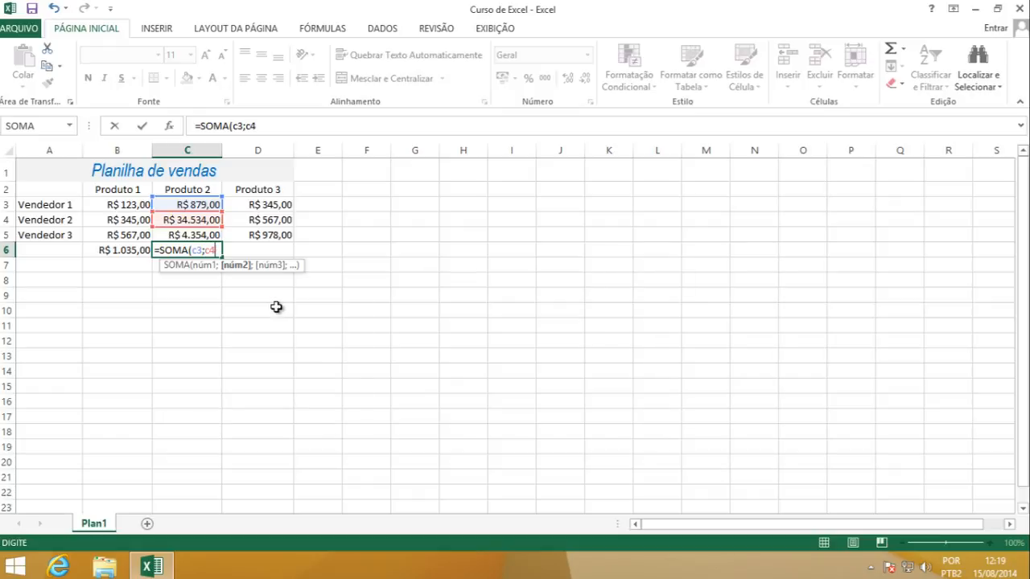
type(";c5")
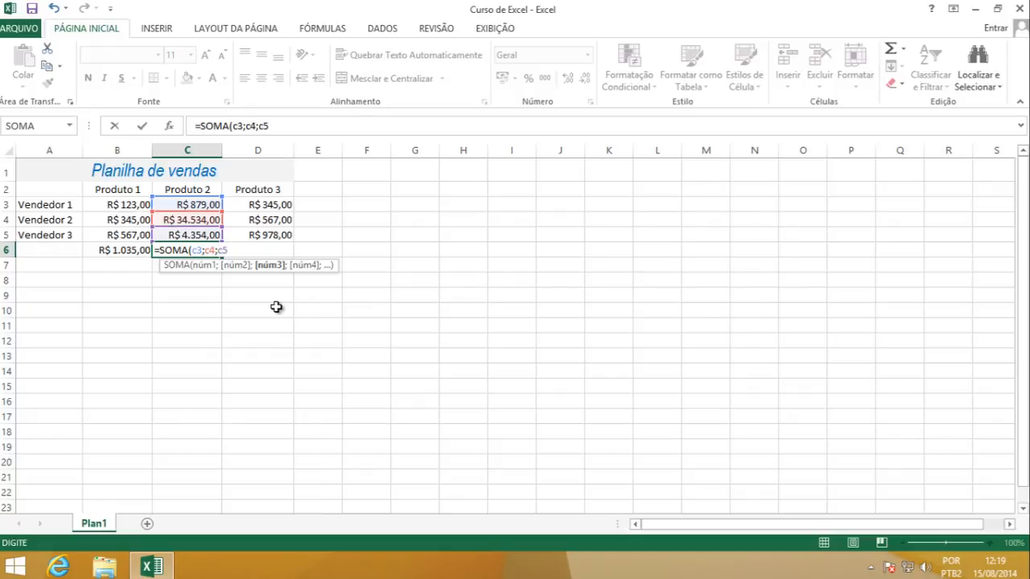
type(")")
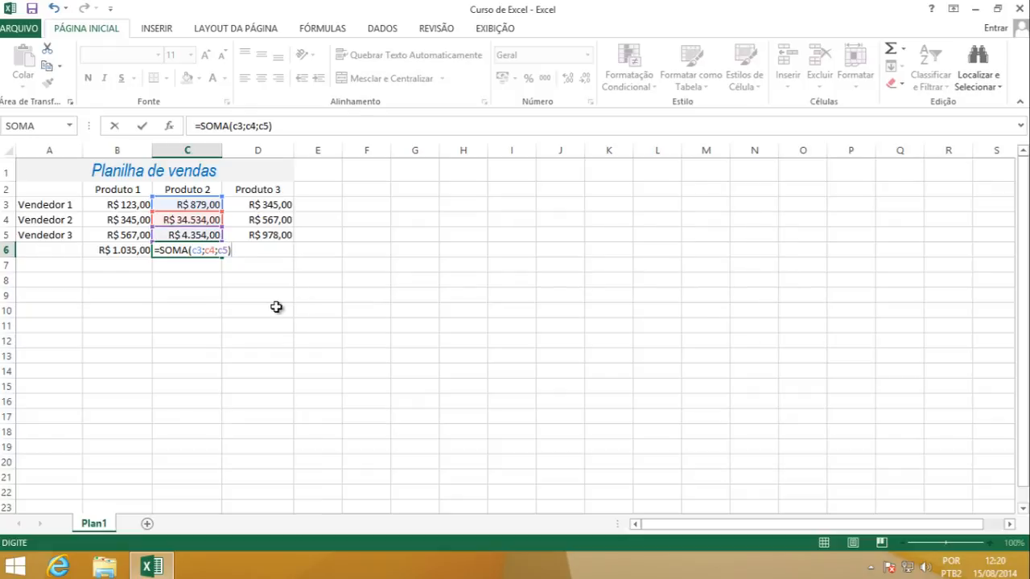
key("Return")
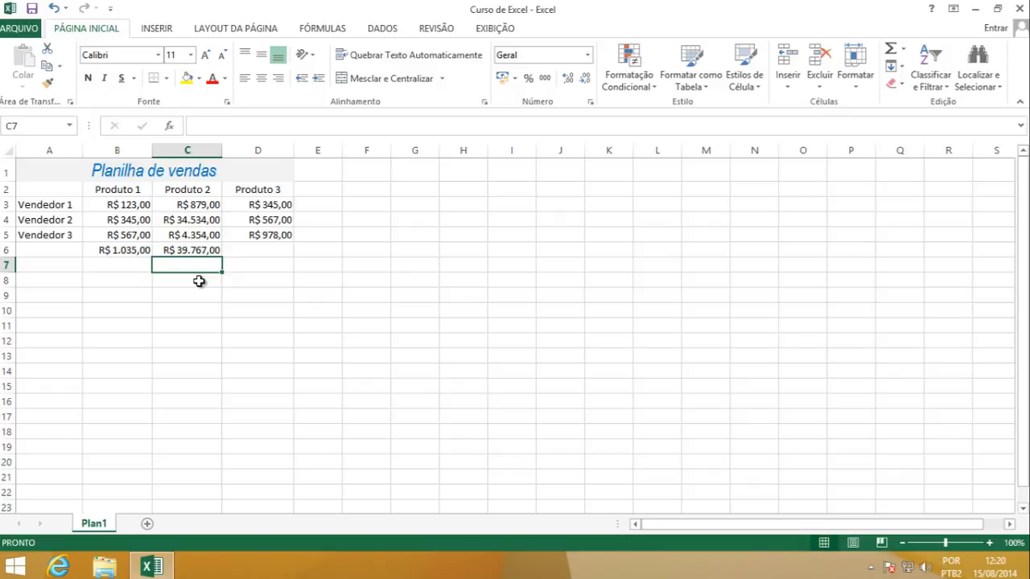
Step: Total the Produto 2 sales again in cell C7 with the range formula =Soma(c3:c5)
type("=")
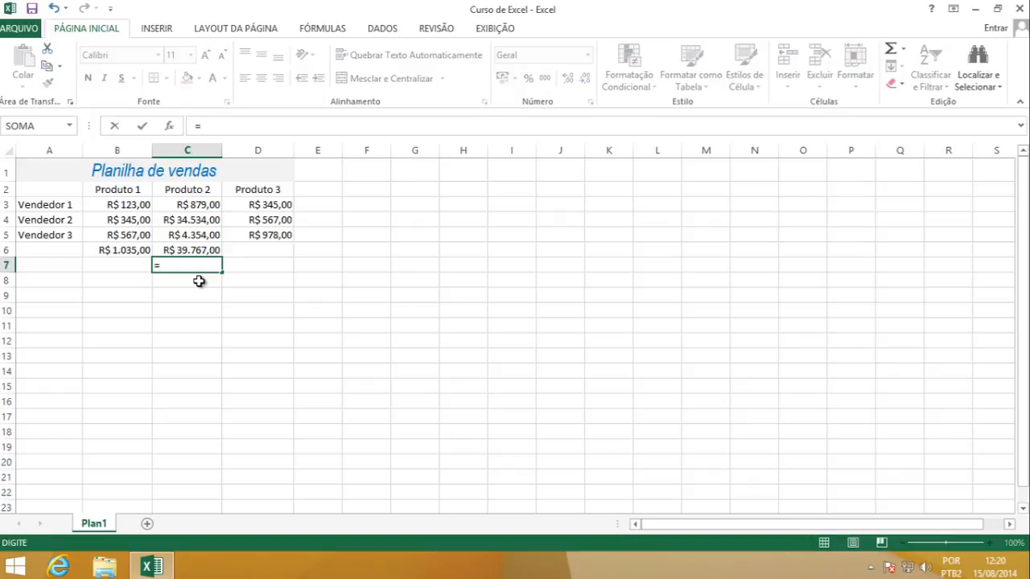
type("Som")
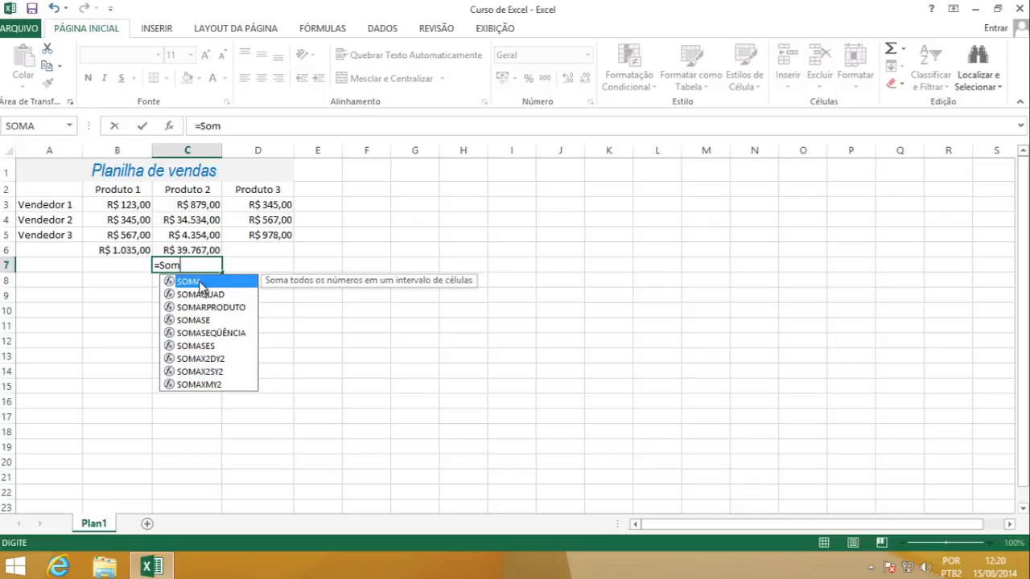
type("a(")
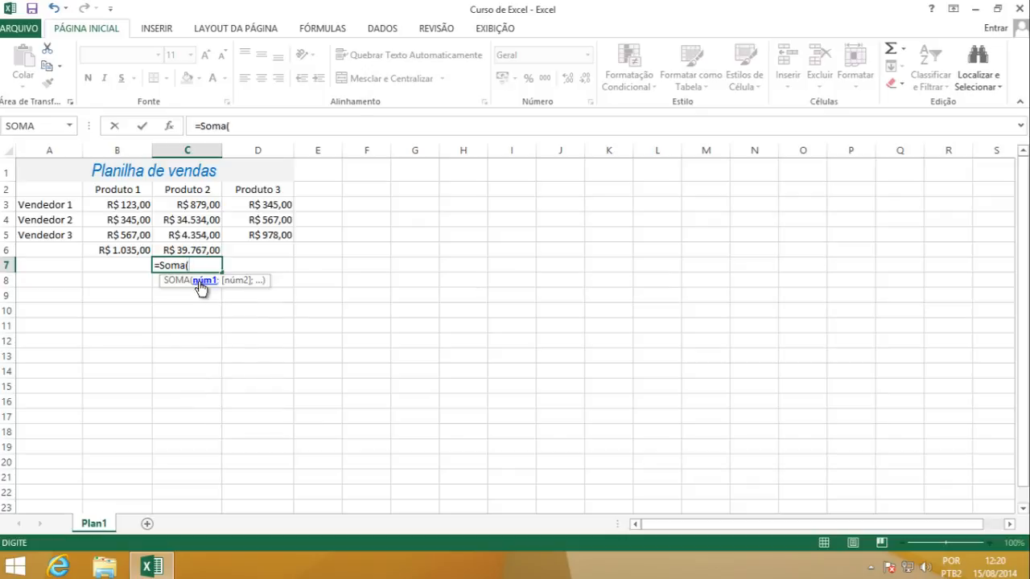
type("c3")
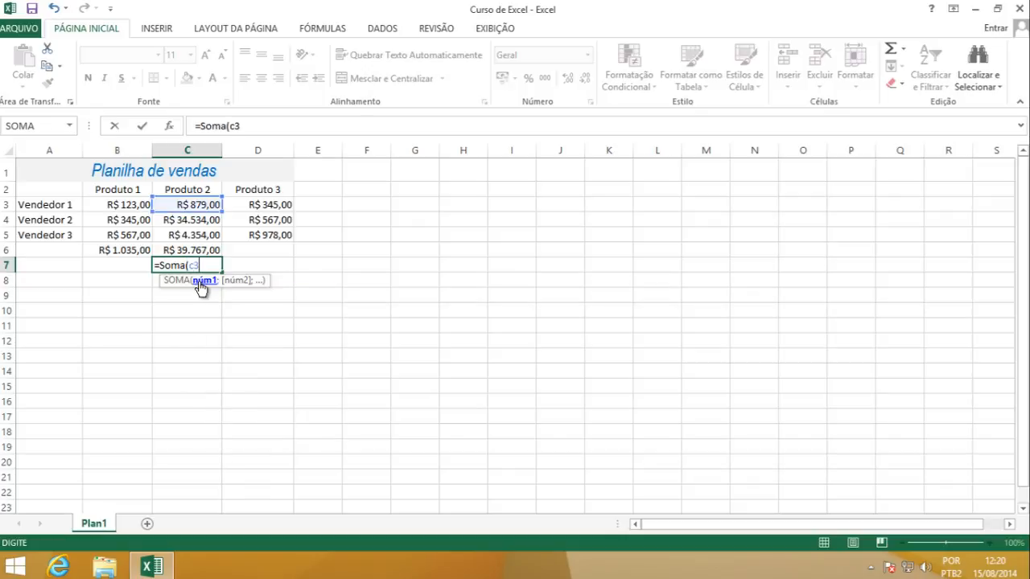
type(":c5)")
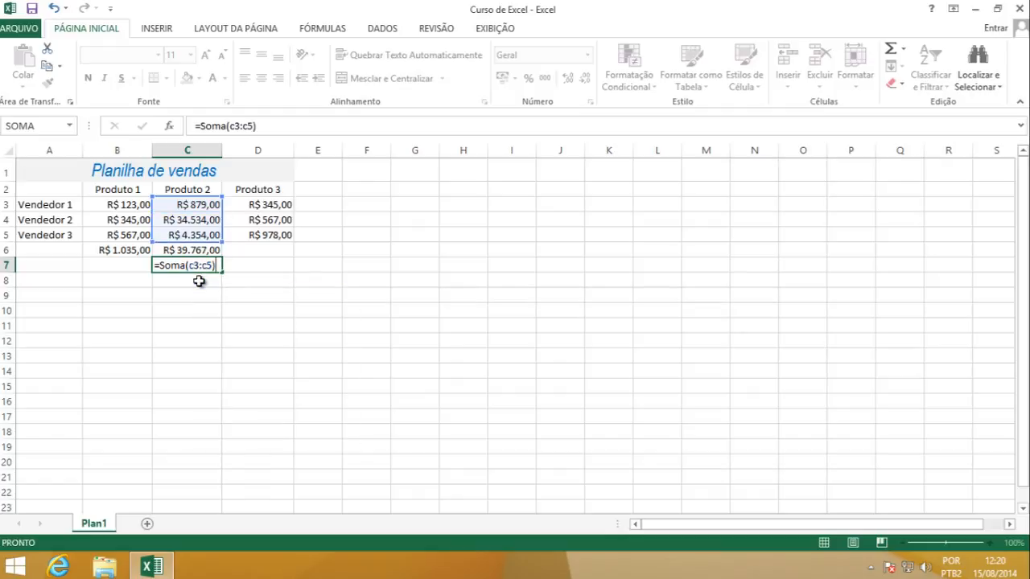
key("Return")
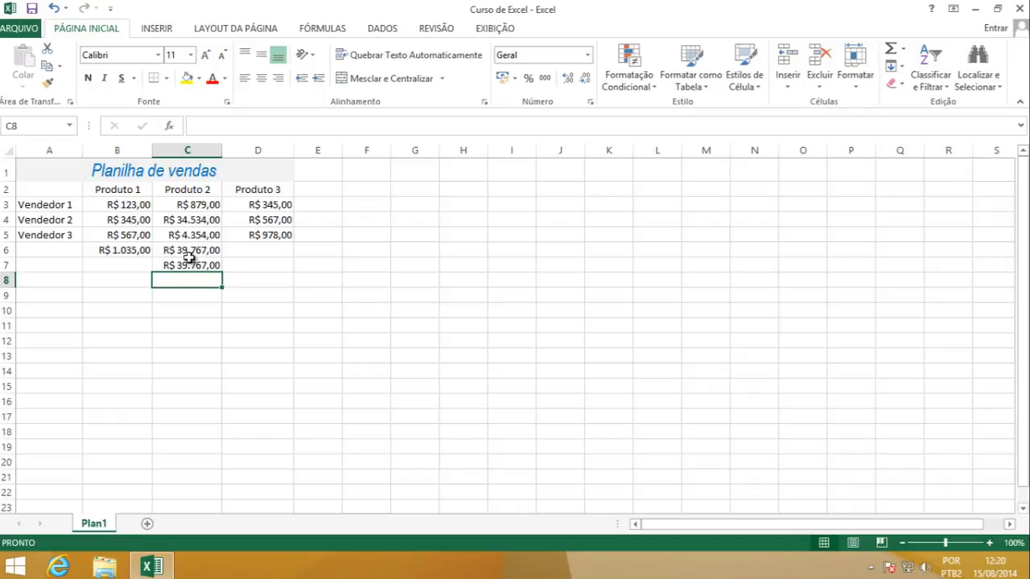
Step: Compare the semicolon-separated SOMA formula in C6 with the colon range version in C7
left_click(193, 252)
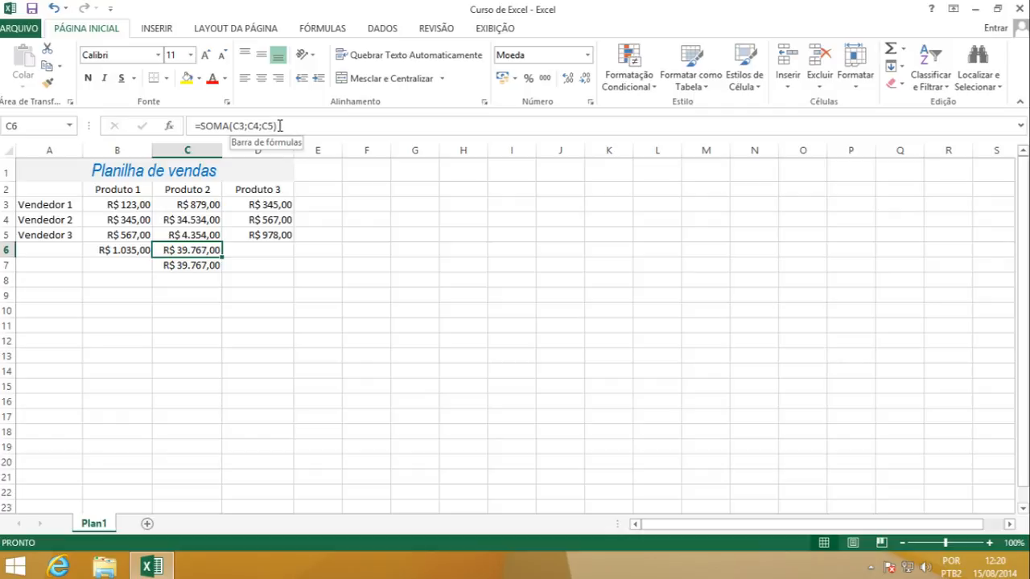
left_click(195, 266)
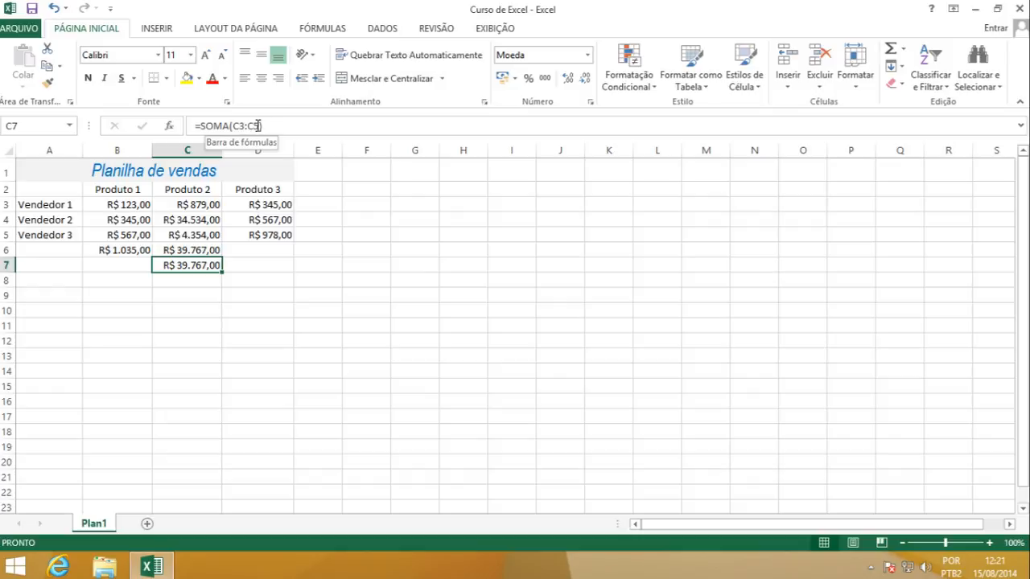
left_click(199, 251)
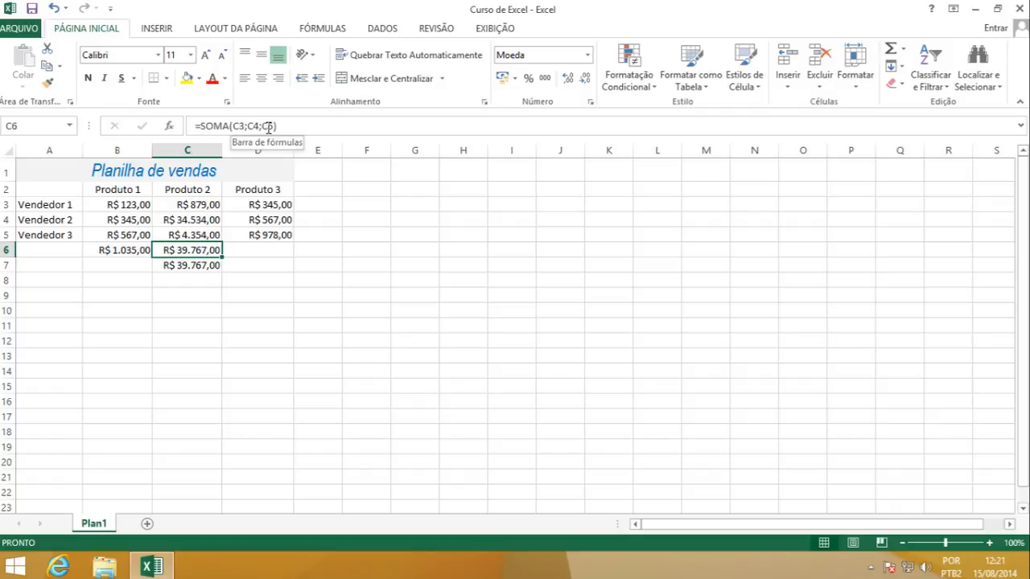
left_click(200, 268)
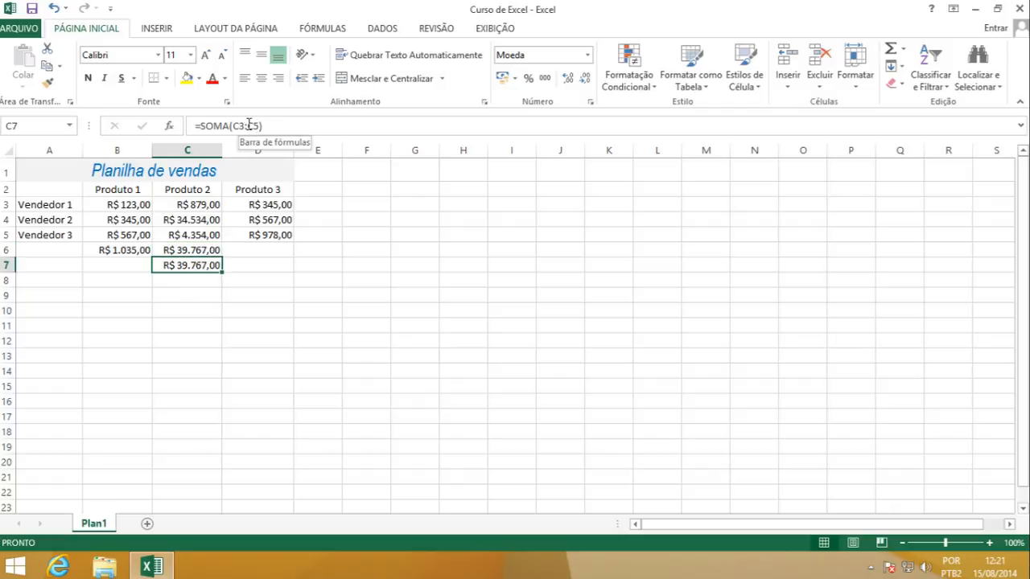
Step: Total the Produto 3 sales in cell D6 with AutoSum over the range D3:D5
left_click(258, 252)
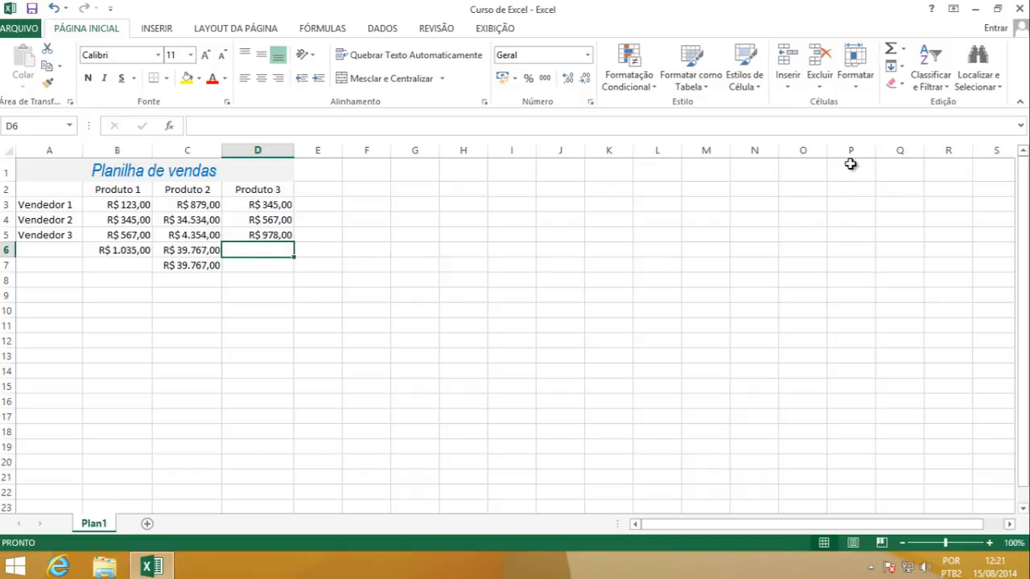
left_click(890, 51)
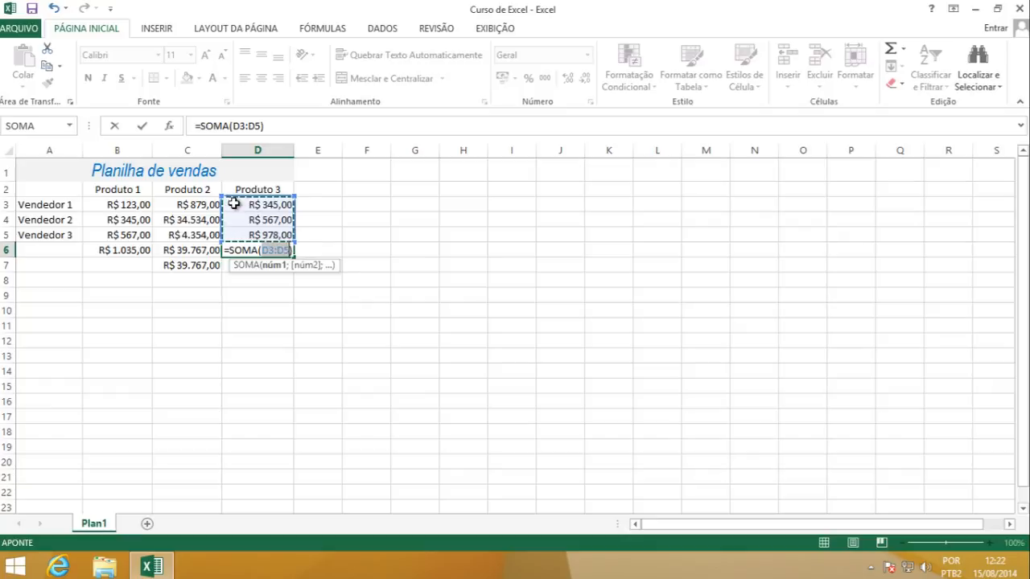
left_click_drag(233, 205, 265, 203)
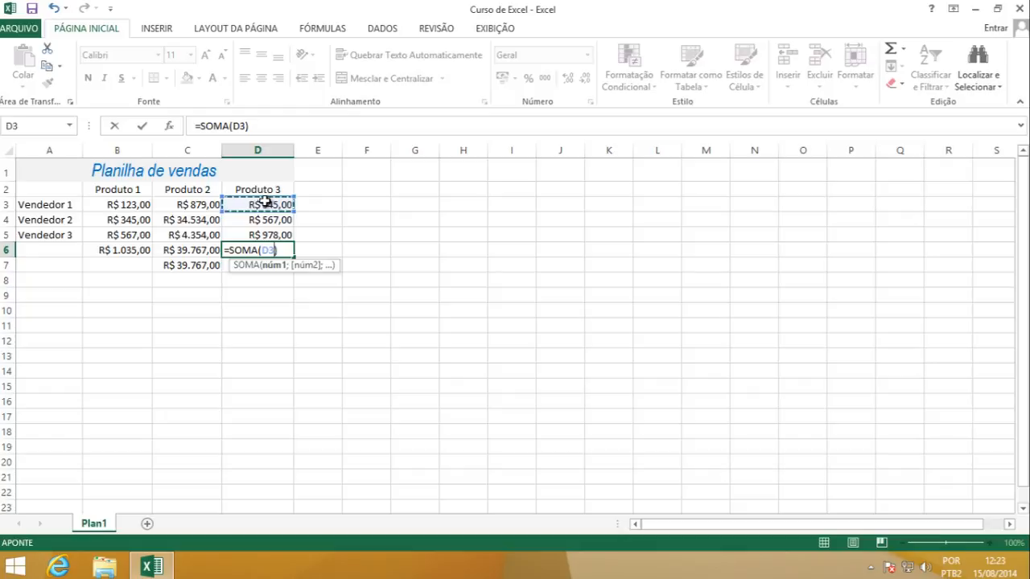
left_click_drag(266, 214, 238, 232)
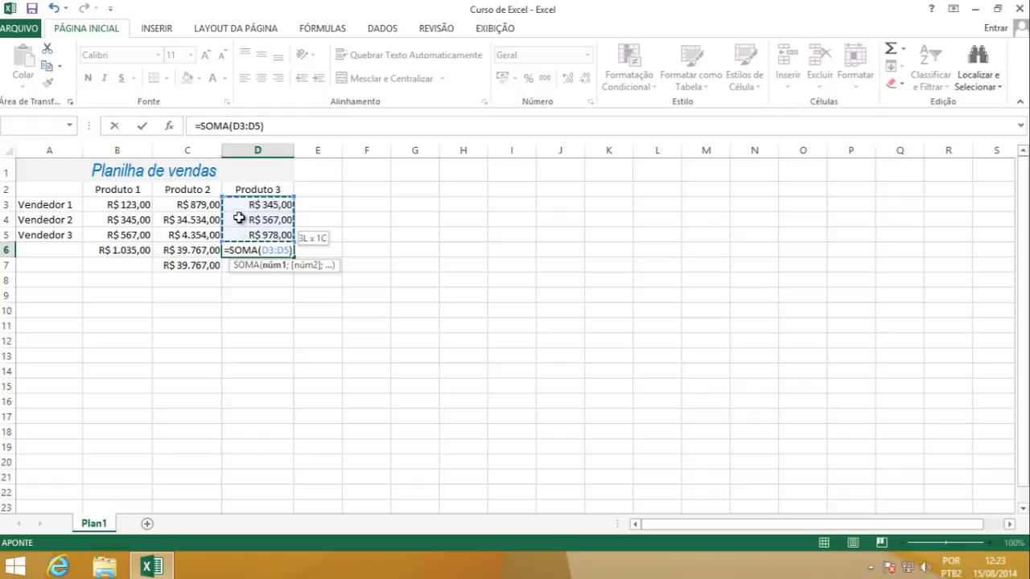
left_click_drag(257, 205, 254, 233)
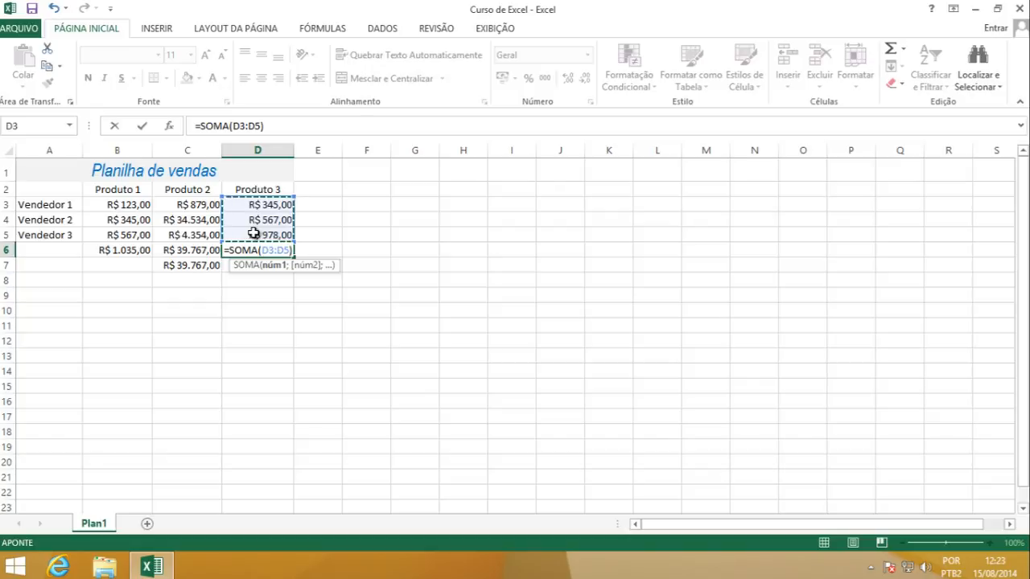
key("Return")
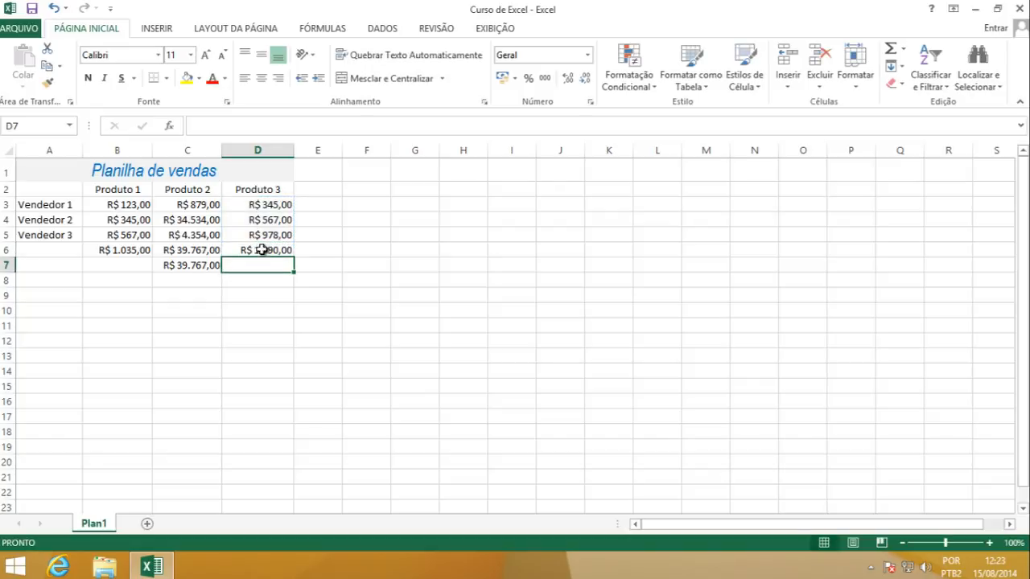
left_click(268, 253)
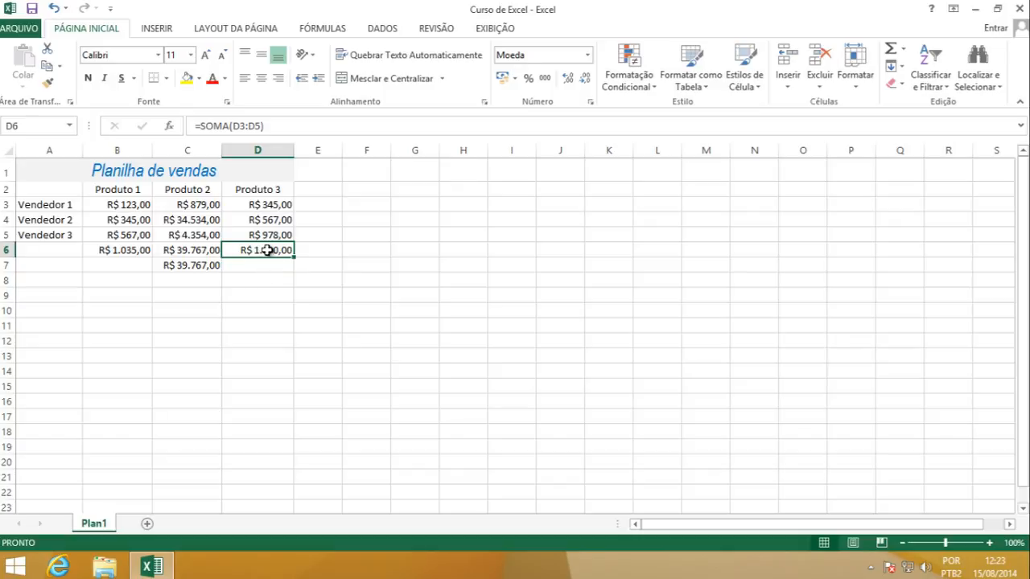
Step: Clear the duplicate Produto 2 total from cell C7 and save the workbook
left_click(202, 266)
key("Delete")
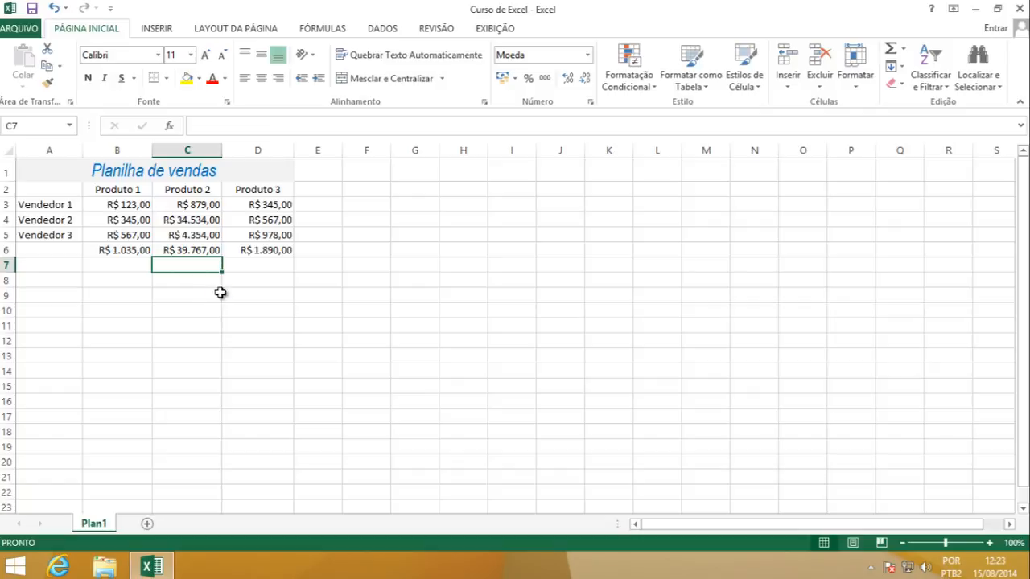
left_click(33, 10)
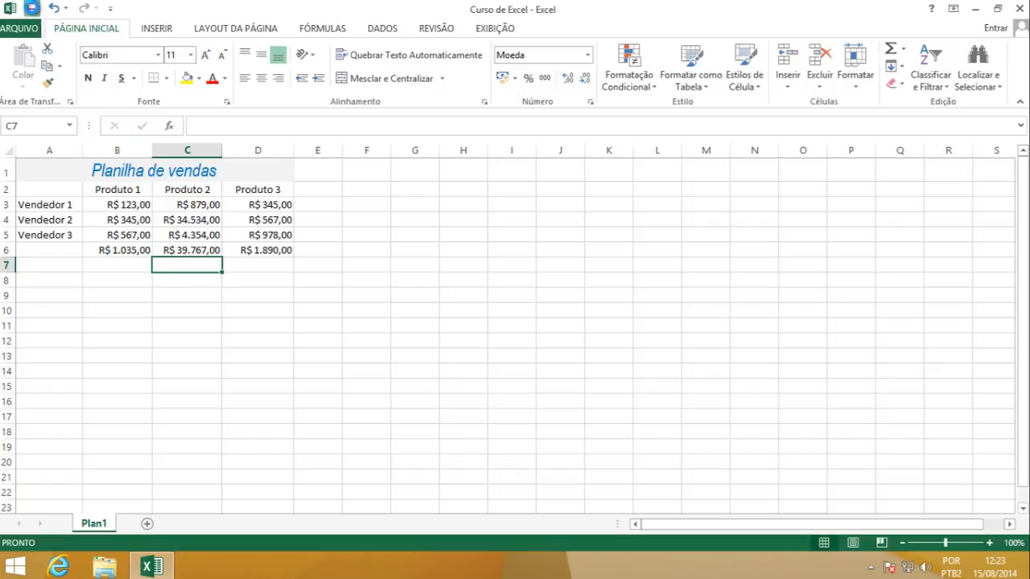